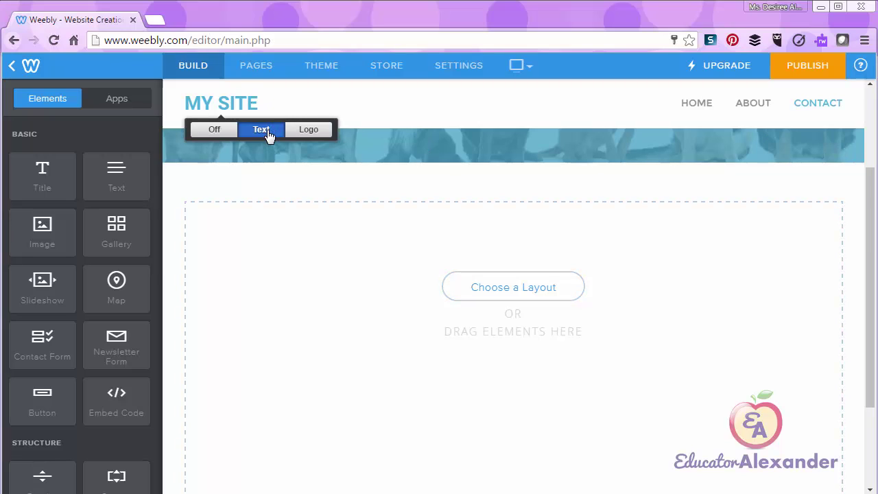
# Step: Replace the MY SITE header title text with WELCOME
pyautogui.click(267, 130)
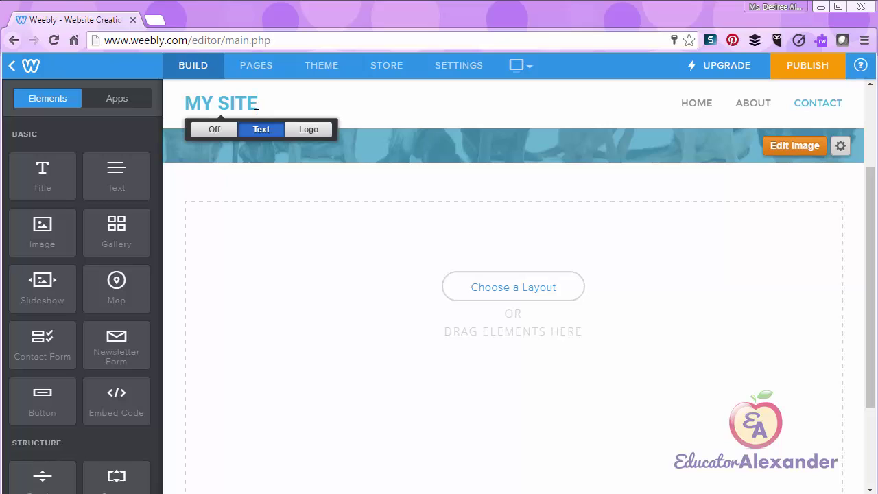
pyautogui.moveTo(257, 104); pyautogui.dragTo(182, 105)
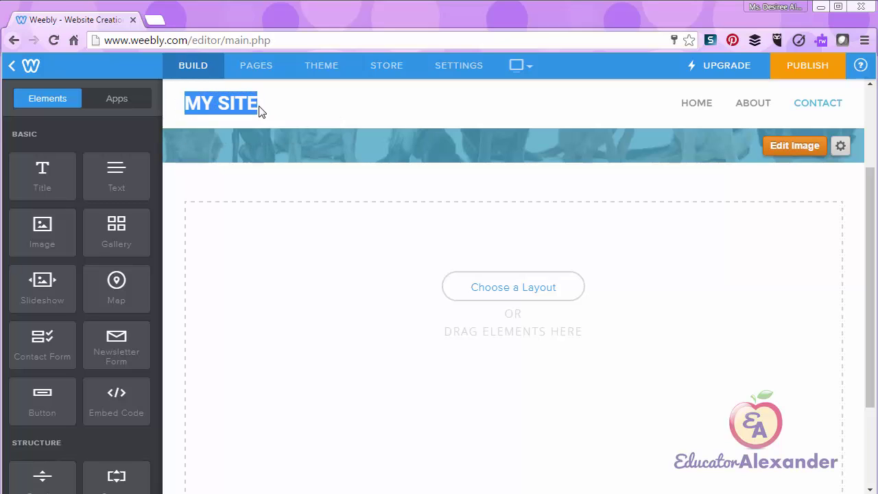
pyautogui.write('WLEX')
pyautogui.press('BackSpace')
pyautogui.press('BackSpace')
pyautogui.press('BackSpace')
pyautogui.write('E')
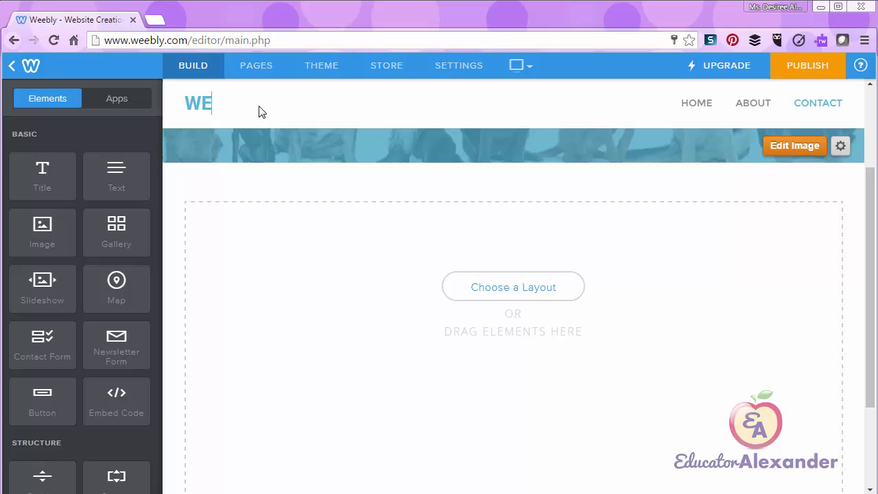
pyautogui.write('LCOME')
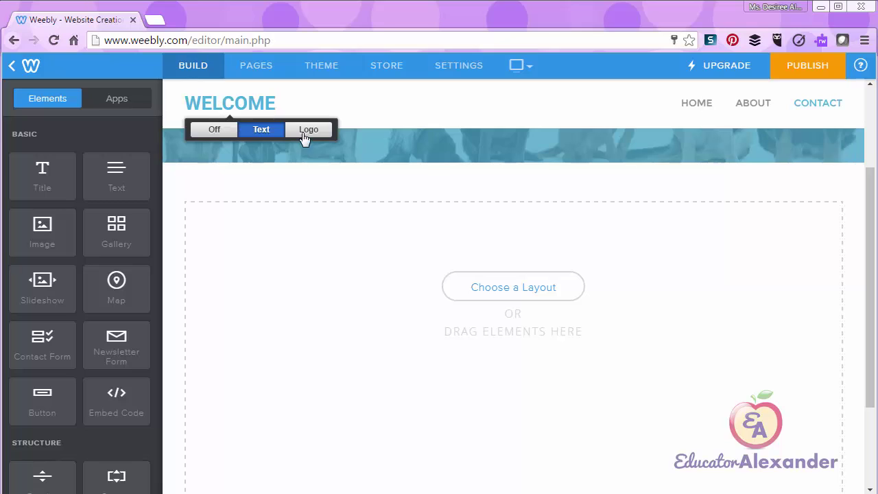
# Step: Skip adding a logo and switch the header title Off so no site name shows
pyautogui.click(304, 132)
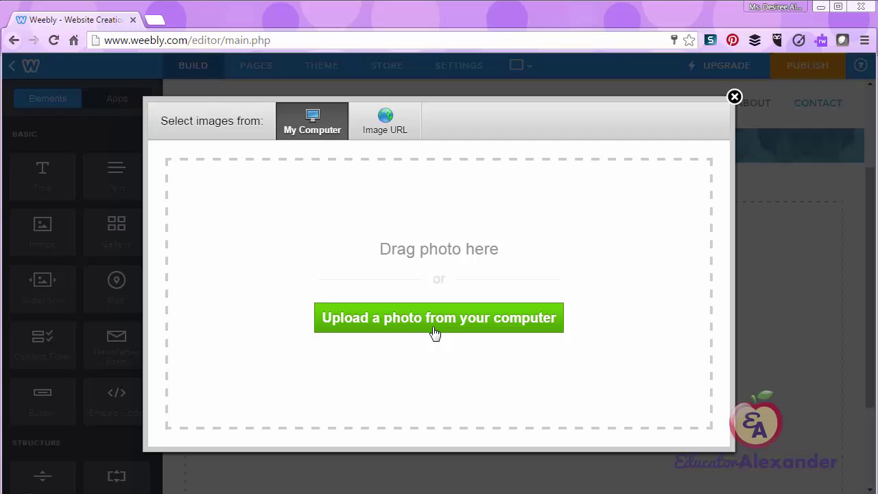
pyautogui.click(739, 99)
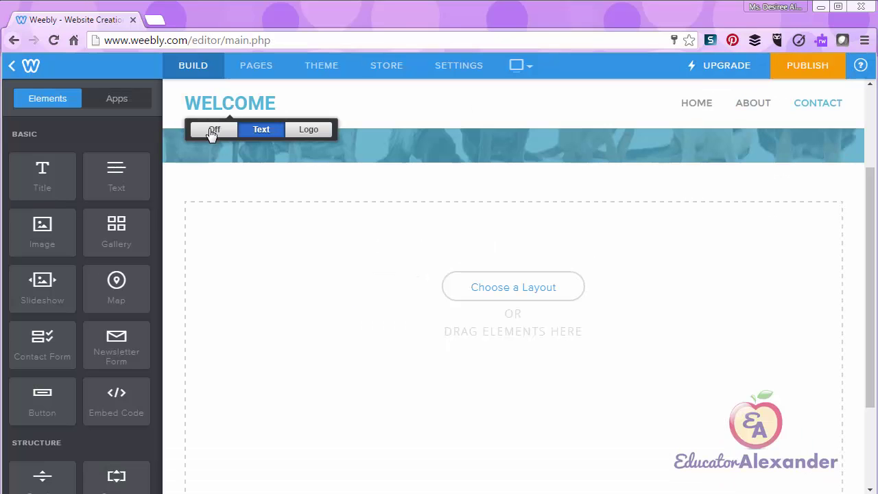
pyautogui.click(212, 131)
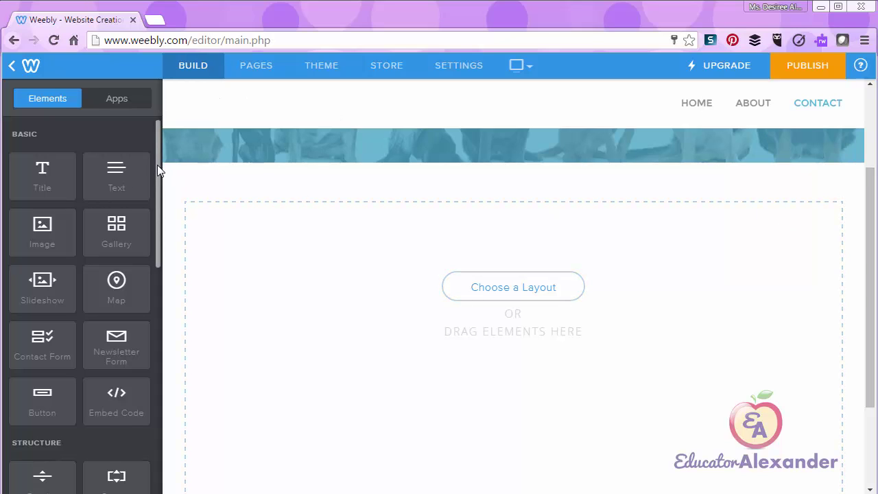
# Step: Place a Block Quote element from the More elements at the top of the empty content area
pyautogui.moveTo(157, 165)
pyautogui.mouseDown()
pyautogui.moveTo(159, 339)
pyautogui.moveTo(141, 391)
pyautogui.mouseUp()
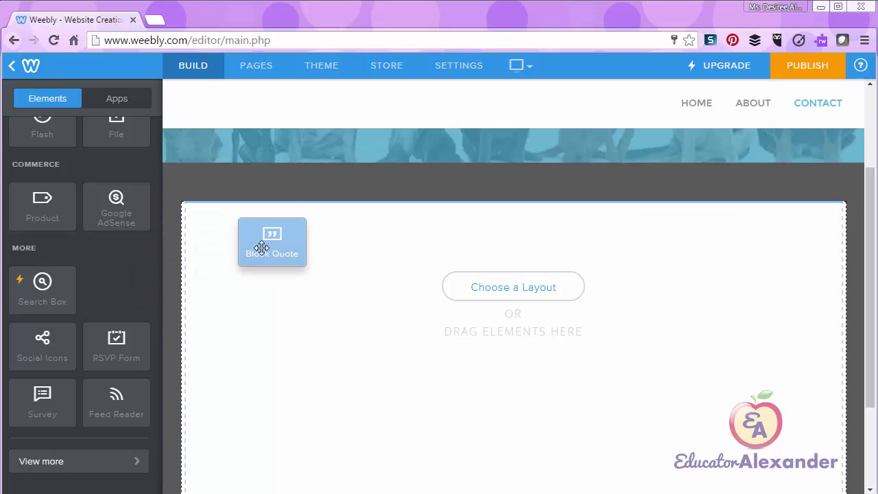
pyautogui.moveTo(105, 288); pyautogui.dragTo(261, 248)
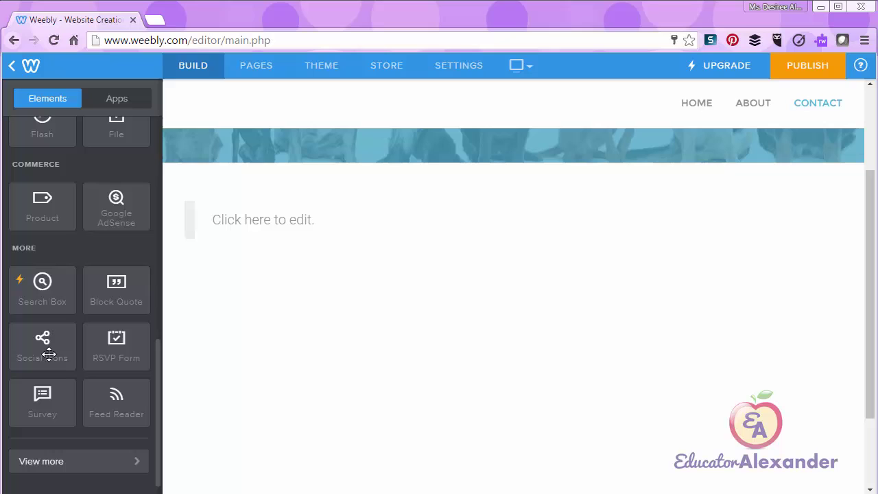
# Step: Add a Social Icons row below the quote and show its icon list down to the inactive networks
pyautogui.moveTo(47, 353)
pyautogui.mouseDown()
pyautogui.moveTo(284, 297)
pyautogui.moveTo(460, 310)
pyautogui.mouseUp()
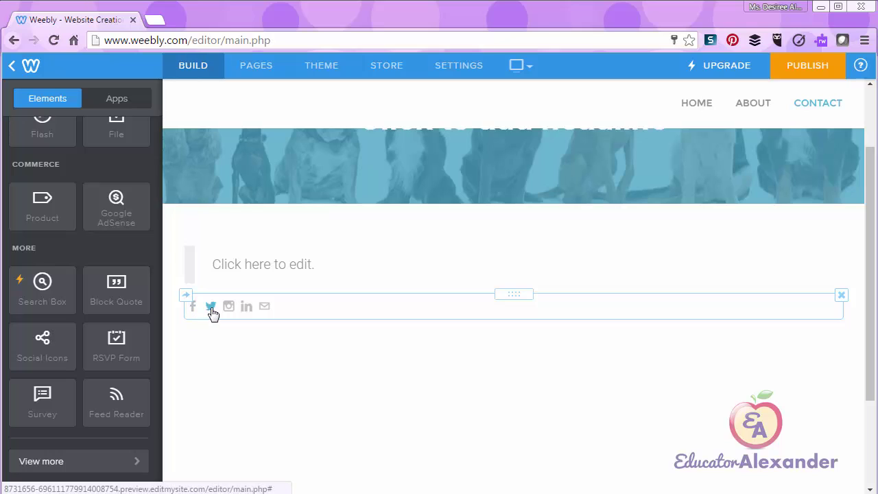
pyautogui.click(303, 315)
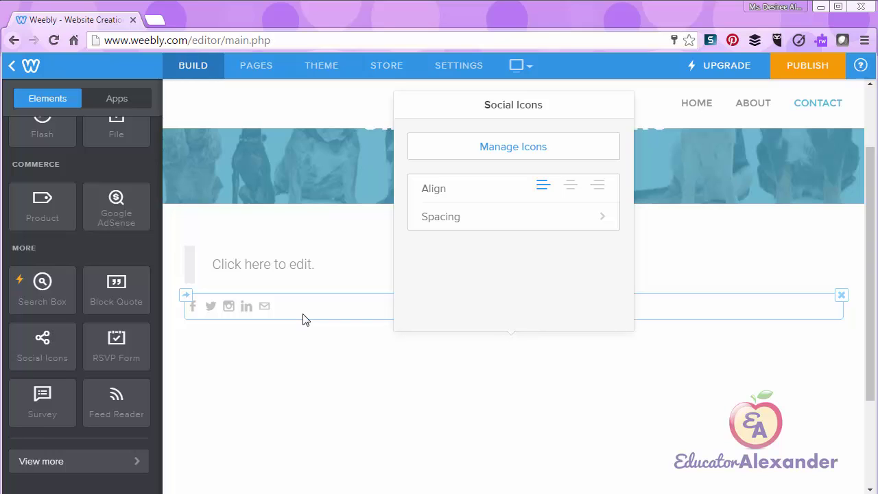
pyautogui.click(514, 151)
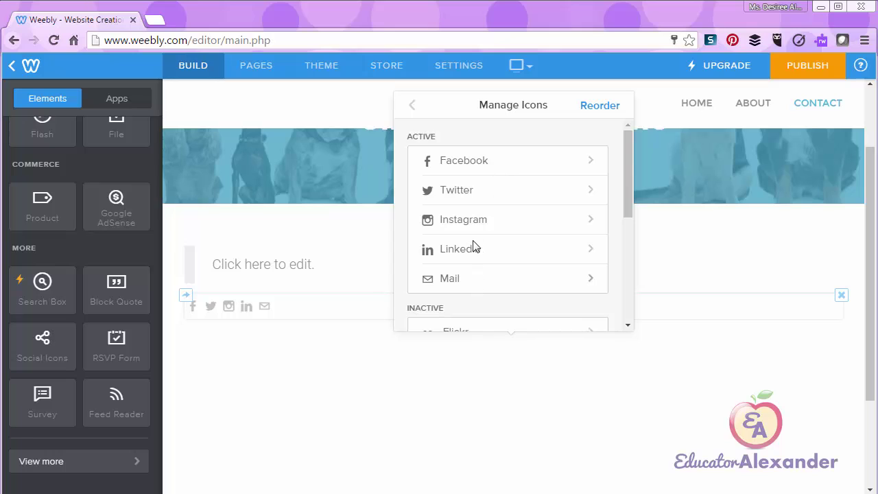
pyautogui.moveTo(624, 199)
pyautogui.mouseDown()
pyautogui.moveTo(620, 266)
pyautogui.moveTo(612, 267)
pyautogui.moveTo(613, 257)
pyautogui.mouseUp()
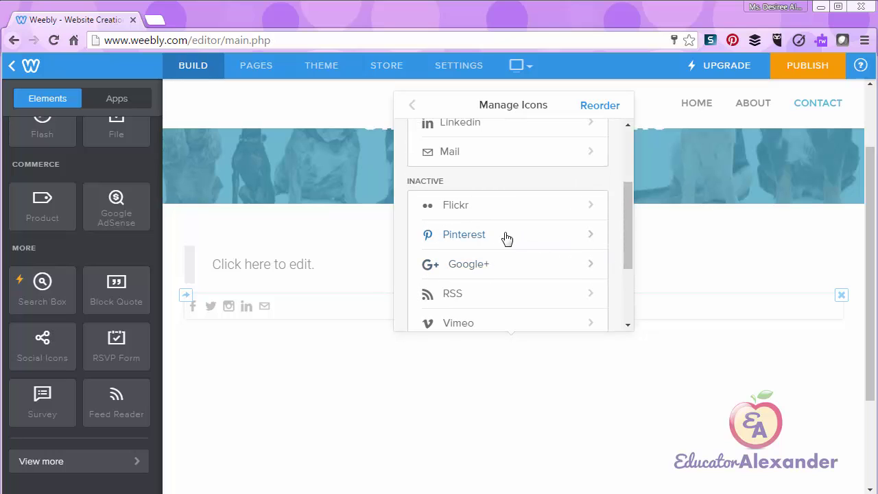
# Step: Turn on Show for the Pinterest icon so it appears in the social row
pyautogui.click(476, 241)
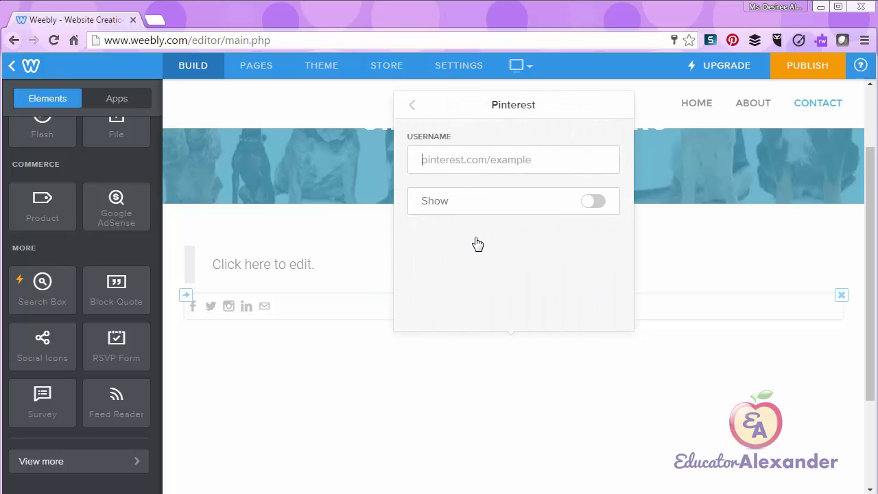
pyautogui.click(594, 202)
pyautogui.click(500, 160)
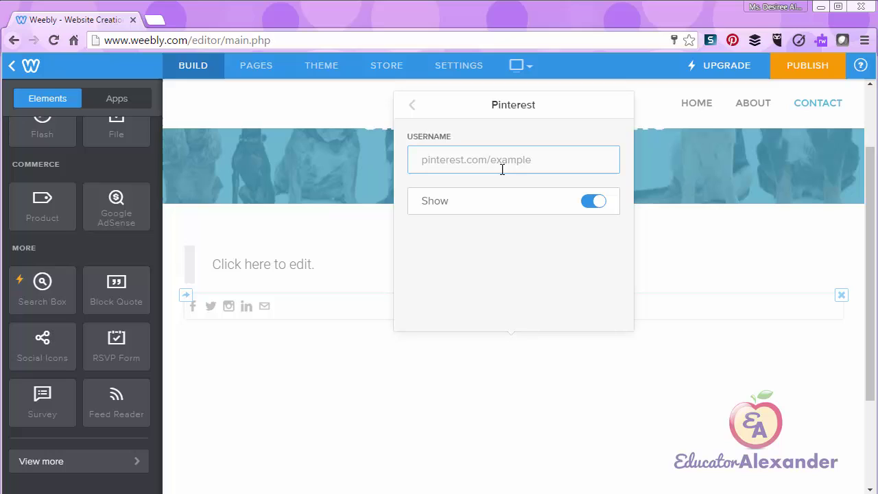
pyautogui.click(412, 105)
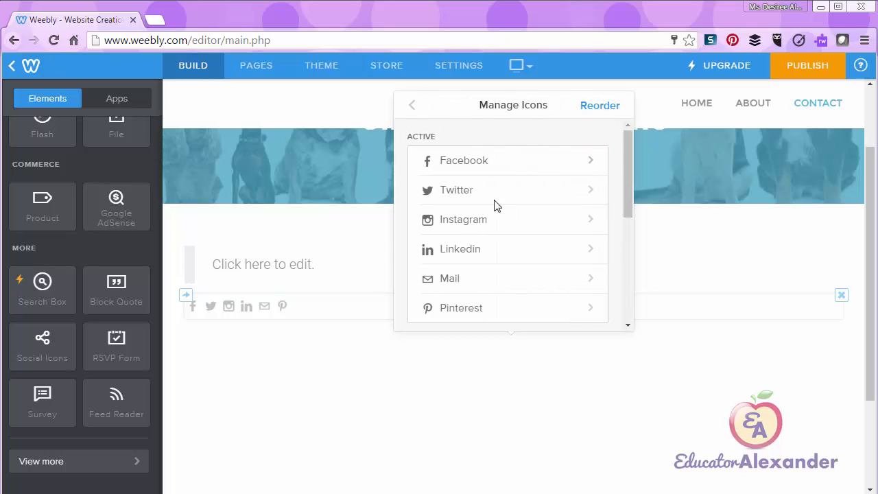
# Step: Review the Pinterest and Facebook icon settings, returning to the icon list
pyautogui.click(470, 310)
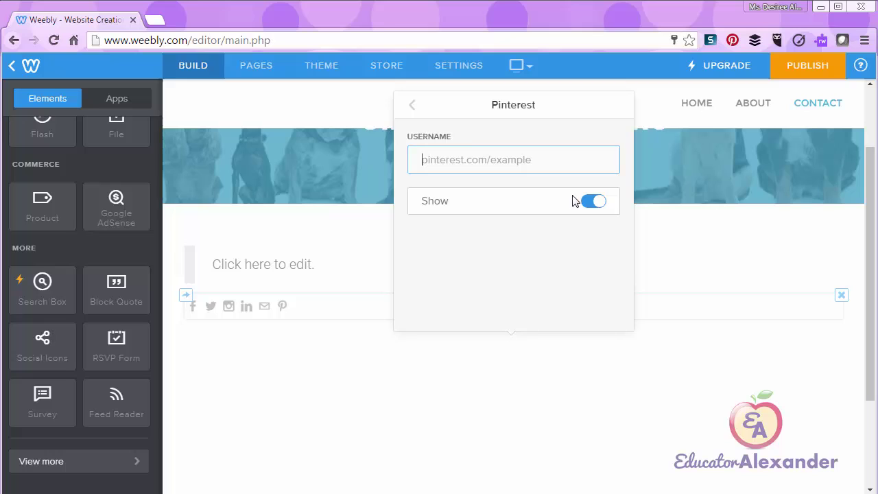
pyautogui.click(413, 110)
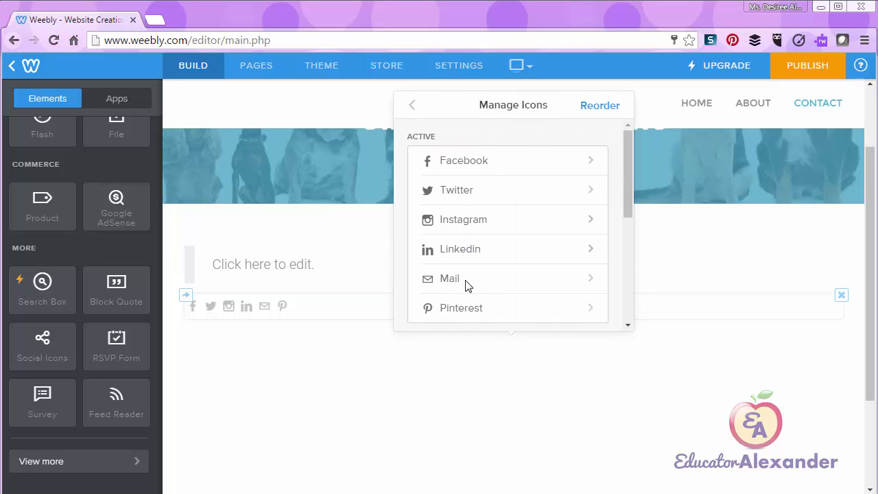
pyautogui.click(459, 163)
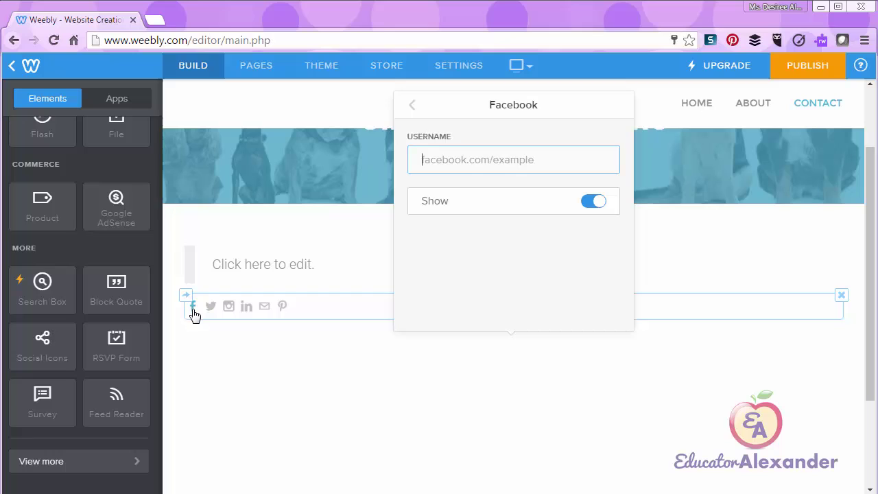
pyautogui.click(412, 107)
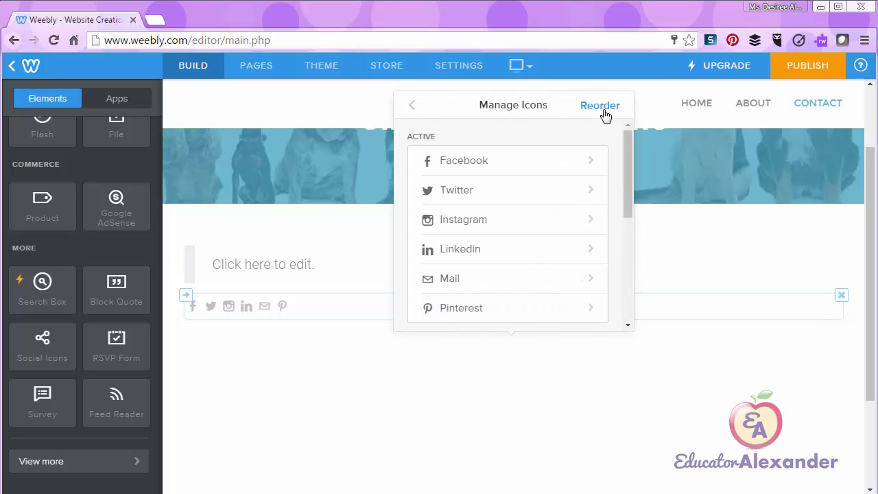
# Step: Reorder the social icons so Pinterest comes second, right after Facebook
pyautogui.click(602, 107)
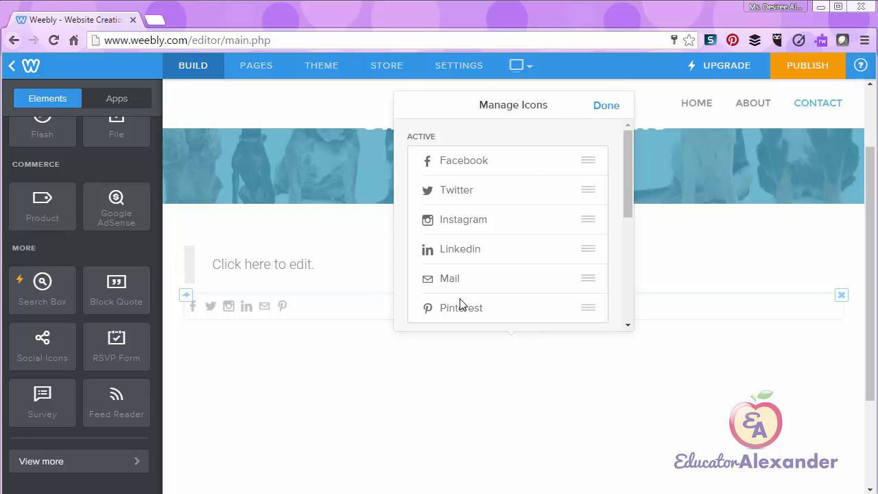
pyautogui.moveTo(589, 310); pyautogui.dragTo(595, 185)
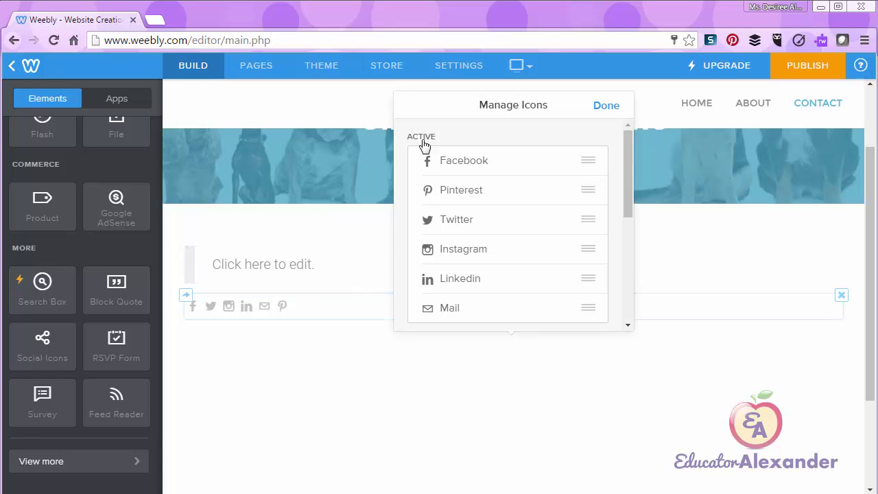
pyautogui.click(610, 111)
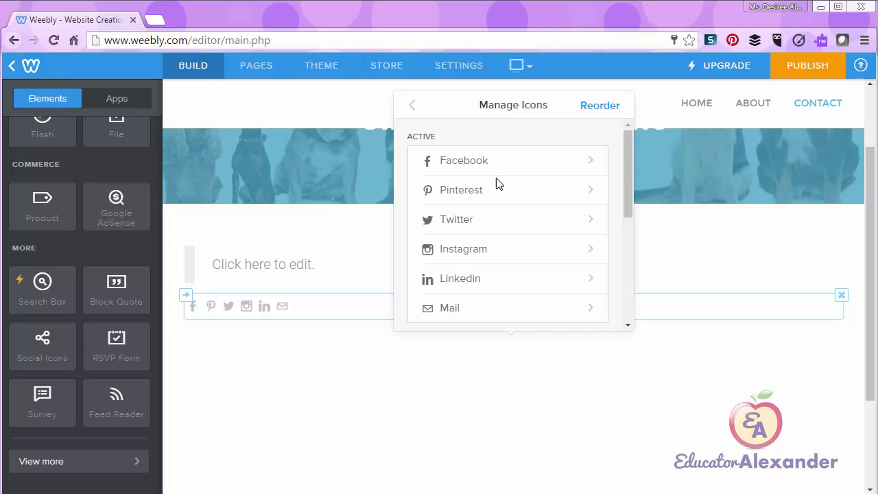
pyautogui.click(412, 107)
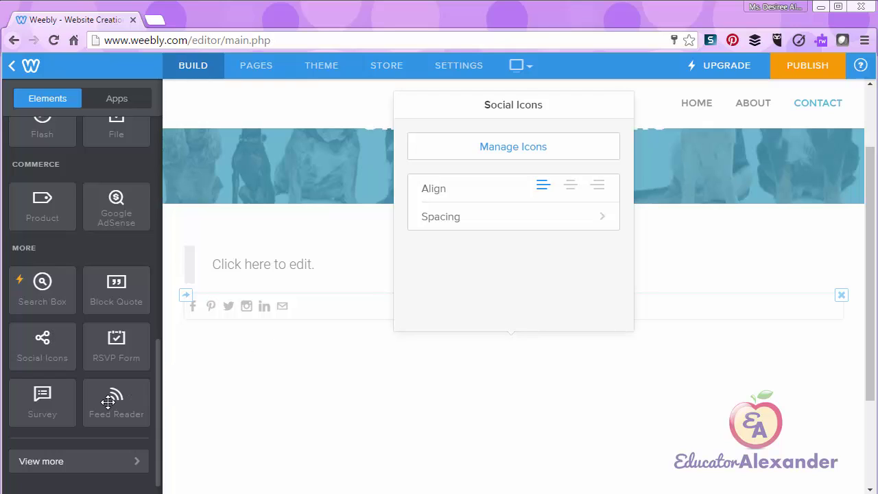
# Step: Drop a Feed Reader showing CNN.com Top Stories below the social icons
pyautogui.moveTo(108, 401); pyautogui.dragTo(483, 397)
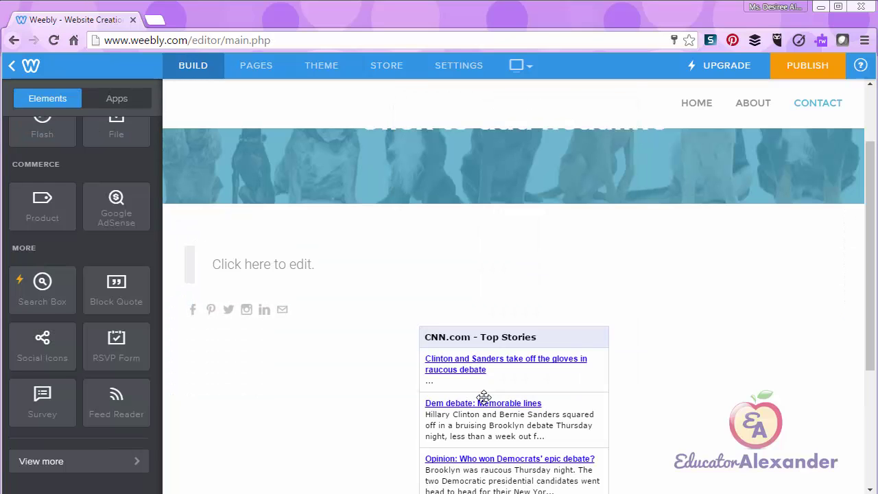
pyautogui.scroll(-1, 759, 374)
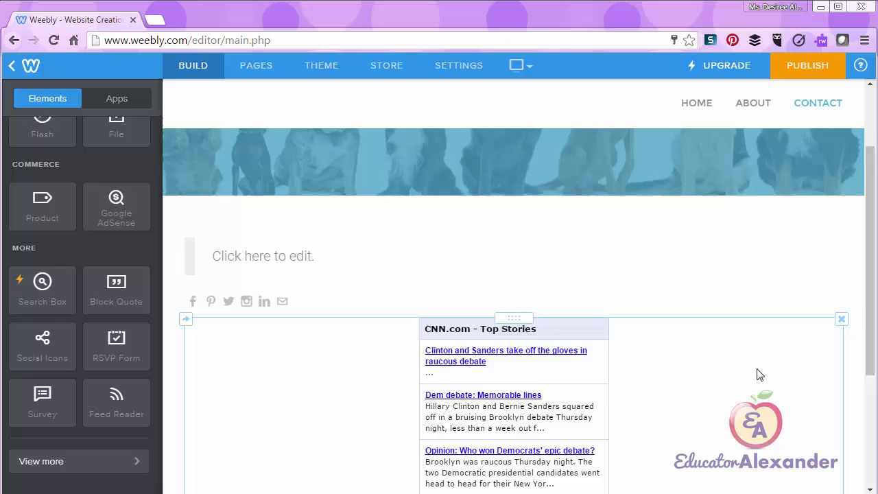
pyautogui.scroll(-1, 759, 374)
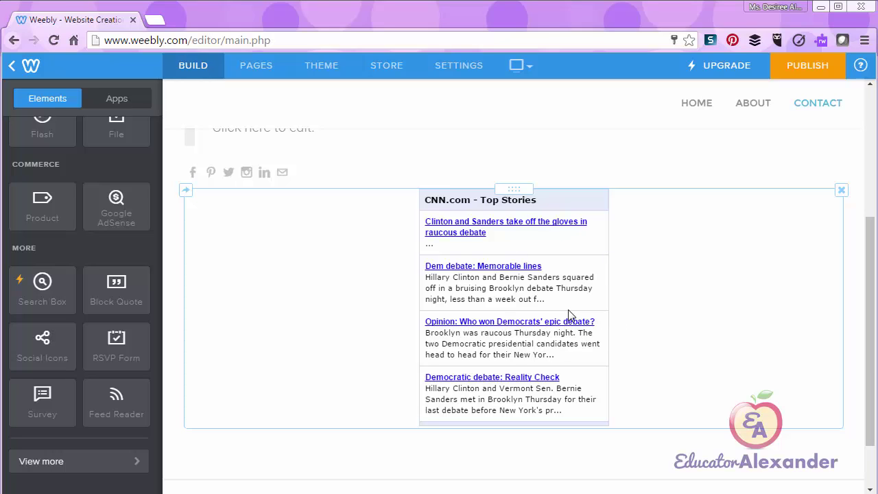
# Step: Check the CNN feed's top and bottom Spacing margins without changing them
pyautogui.click(703, 317)
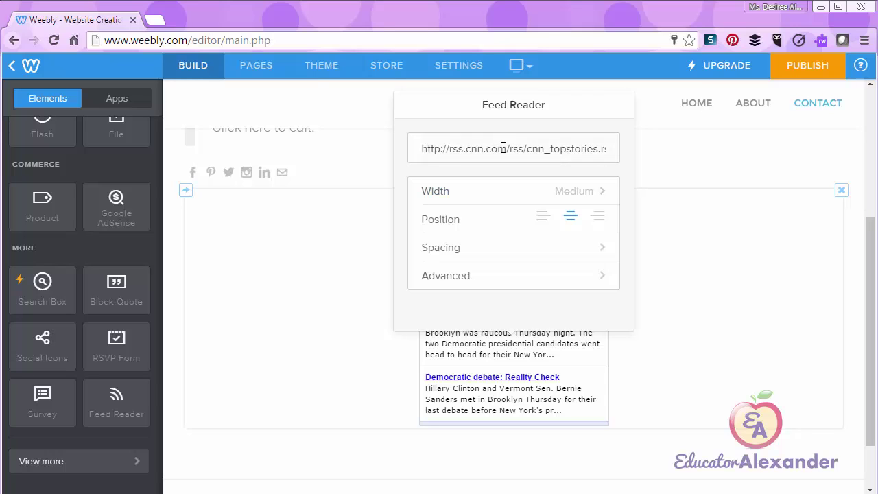
pyautogui.click(578, 254)
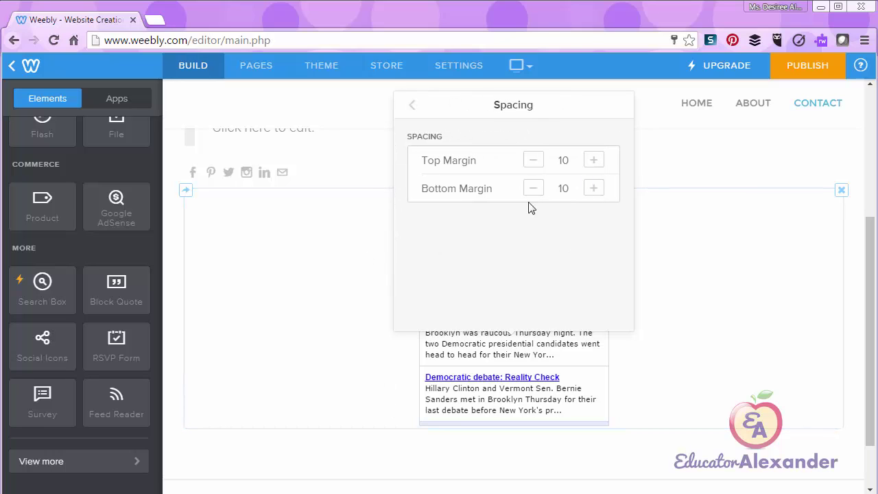
pyautogui.click(412, 106)
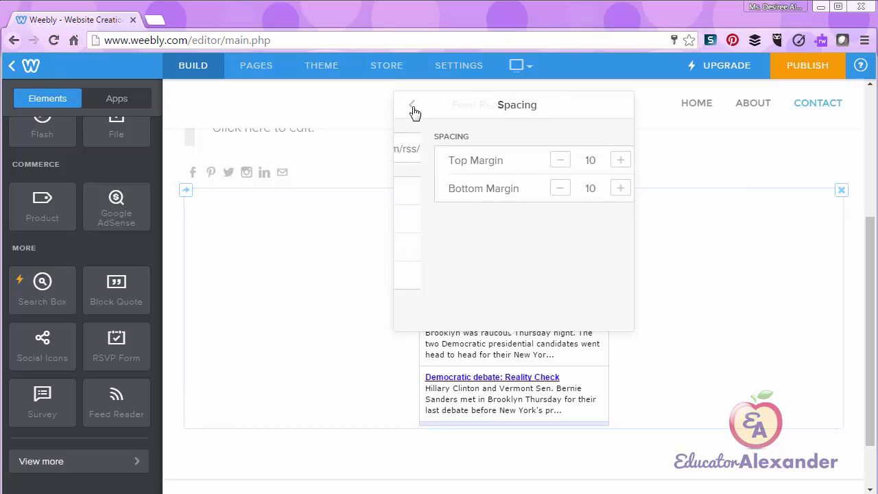
# Step: Review the feed's Advanced # of Items and Text Length options, leaving them unchanged
pyautogui.click(472, 278)
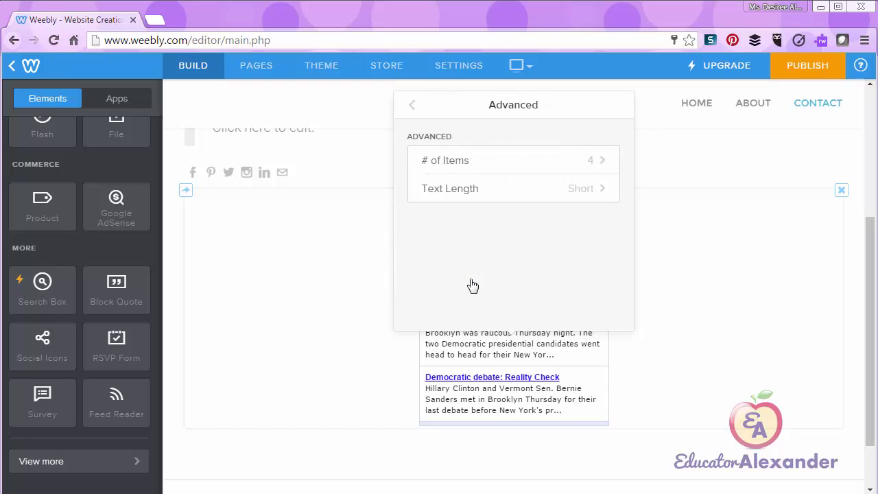
pyautogui.click(602, 168)
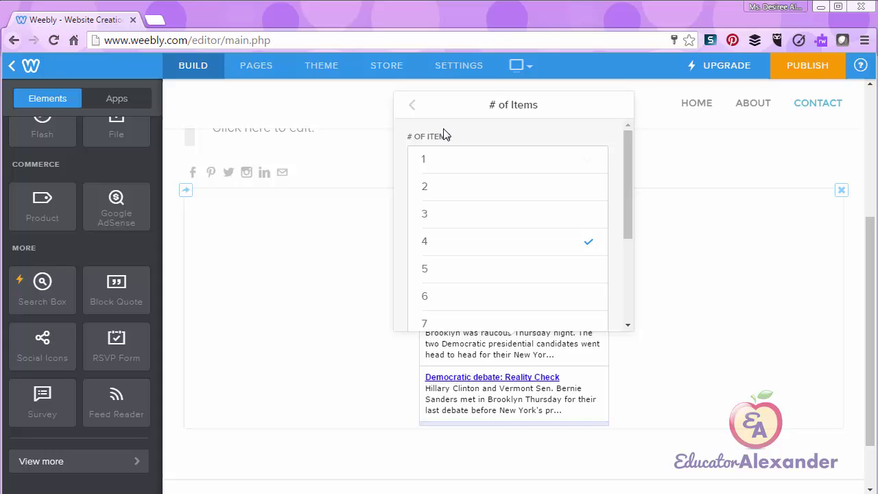
pyautogui.click(411, 106)
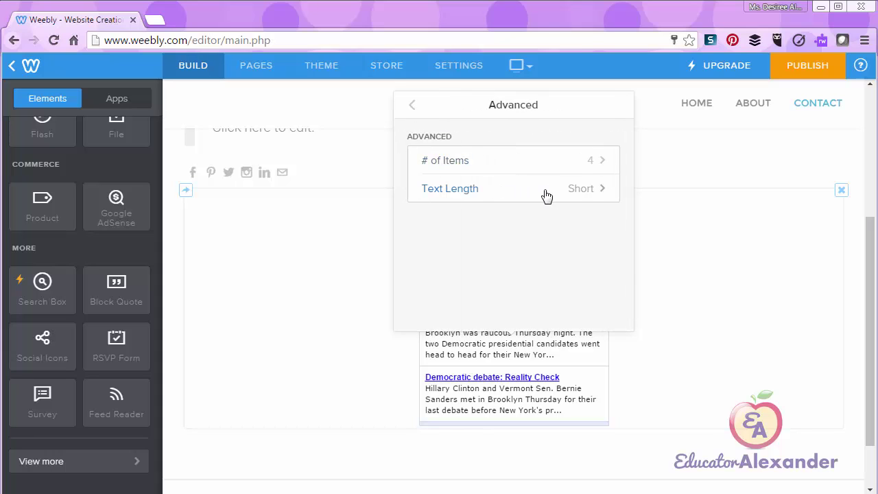
pyautogui.click(578, 199)
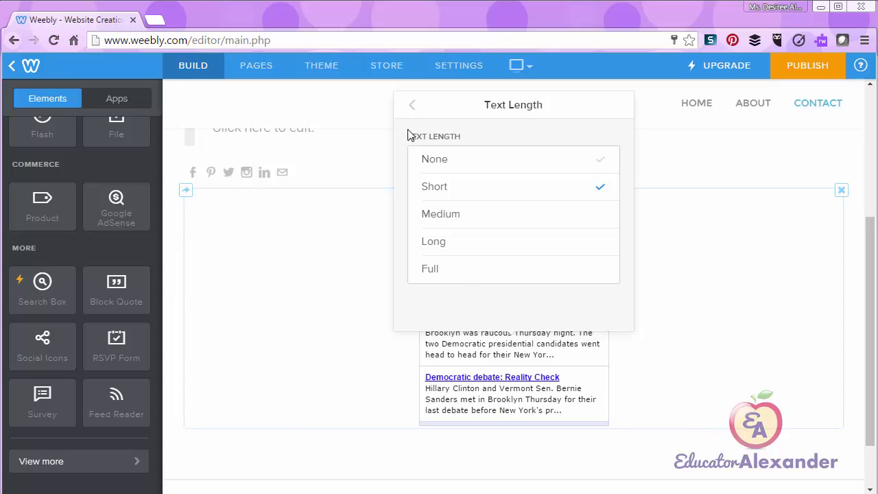
pyautogui.click(414, 107)
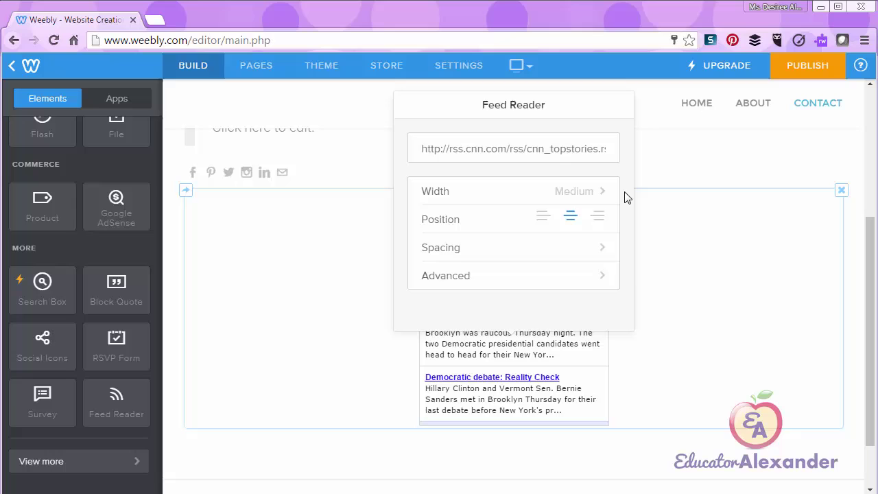
# Step: Set the CNN feed's Width to 100% so it spans the page
pyautogui.click(561, 192)
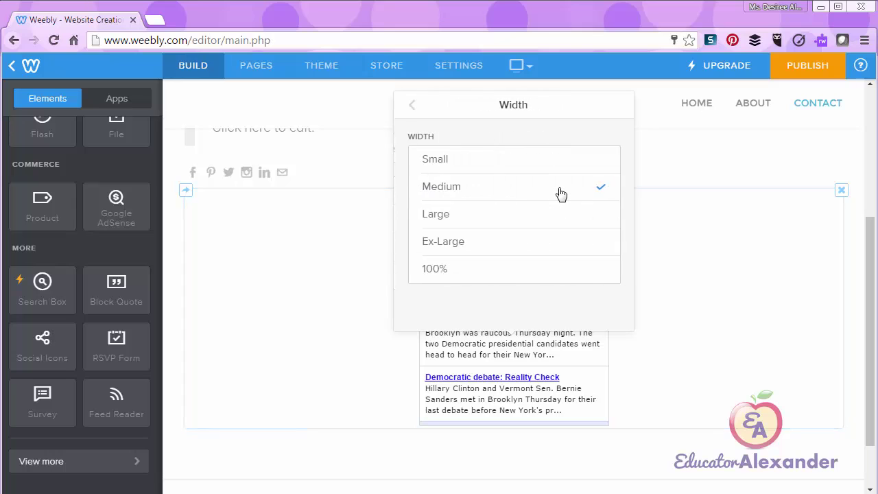
pyautogui.click(510, 222)
pyautogui.click(506, 245)
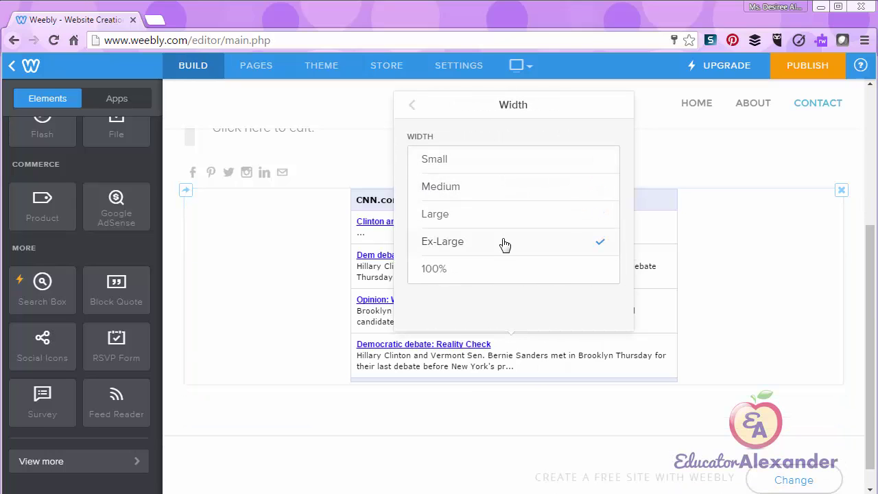
pyautogui.click(497, 270)
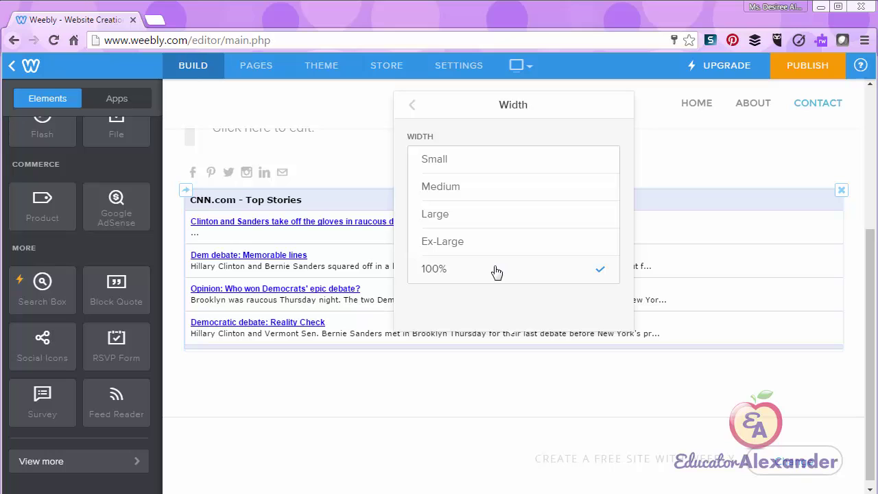
pyautogui.click(412, 105)
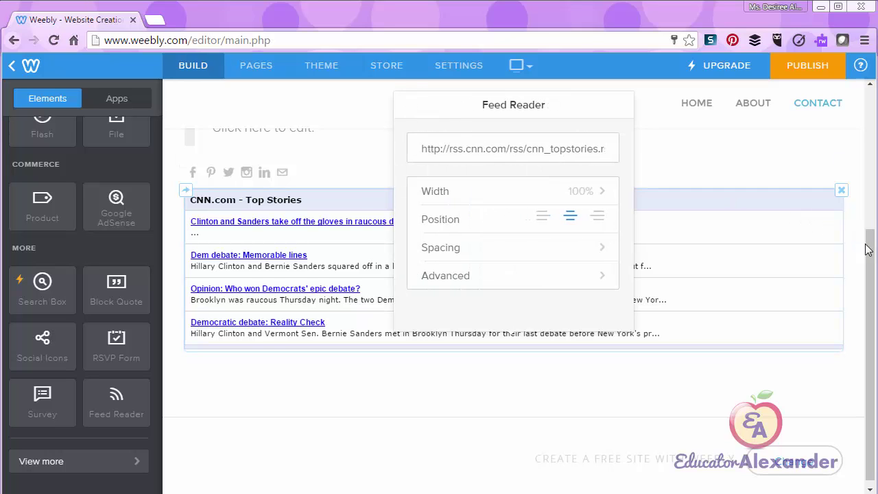
# Step: Dismiss the Feed Reader settings and return the Elements sidebar to the top
pyautogui.scroll(-1, 872, 253)
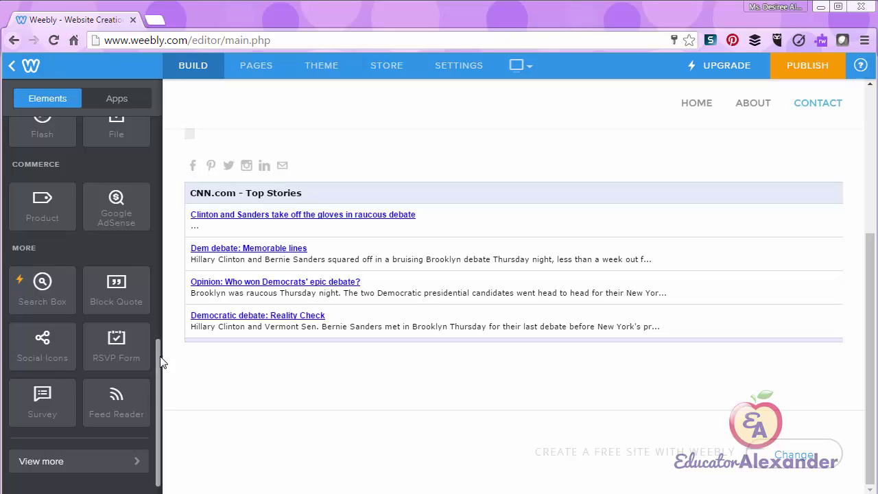
pyautogui.moveTo(160, 362); pyautogui.dragTo(166, 107)
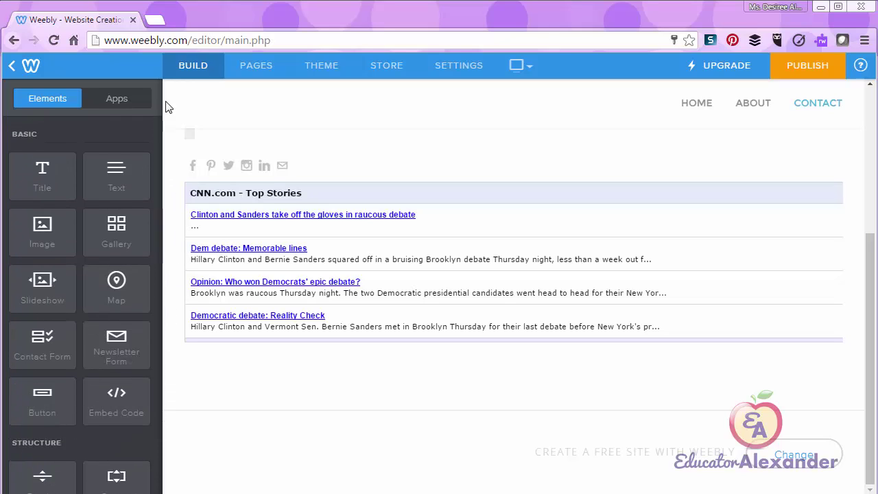